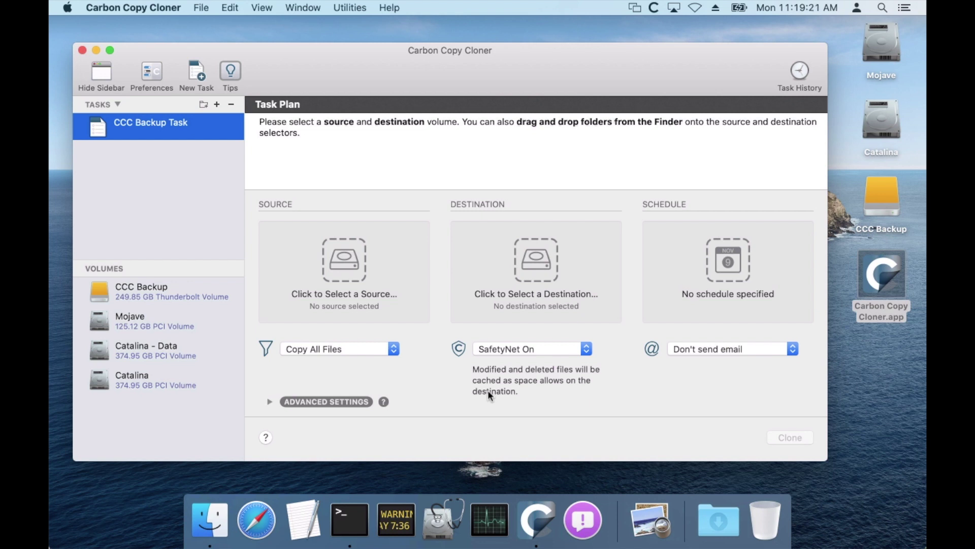
# Set Catalina as the source volume and switch to Copy Some Files
pyautogui.click(329, 258)
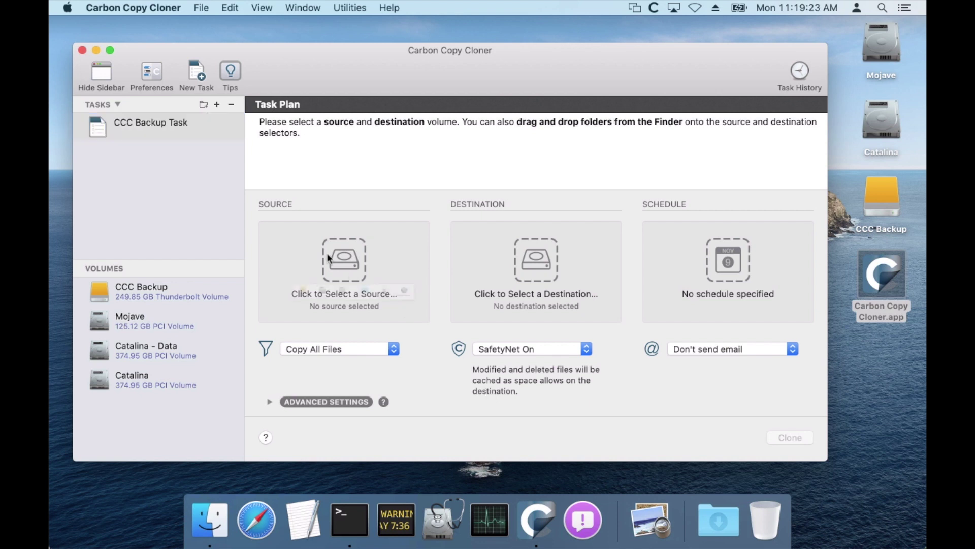
pyautogui.click(335, 323)
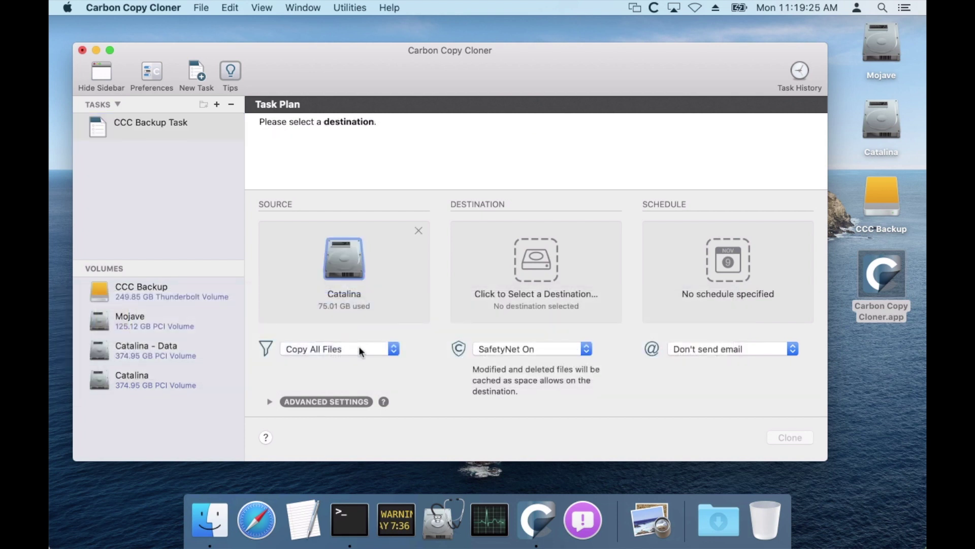
pyautogui.click(377, 352)
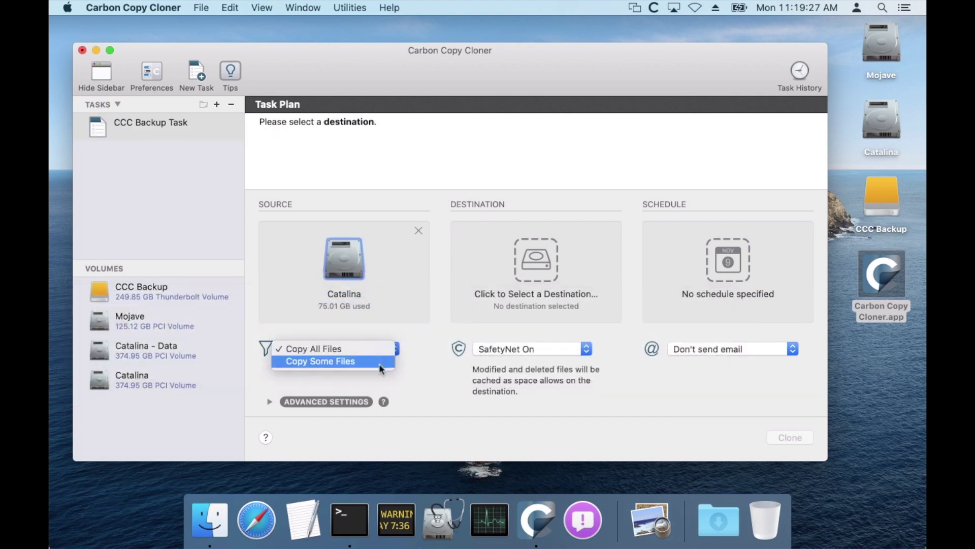
pyautogui.click(379, 362)
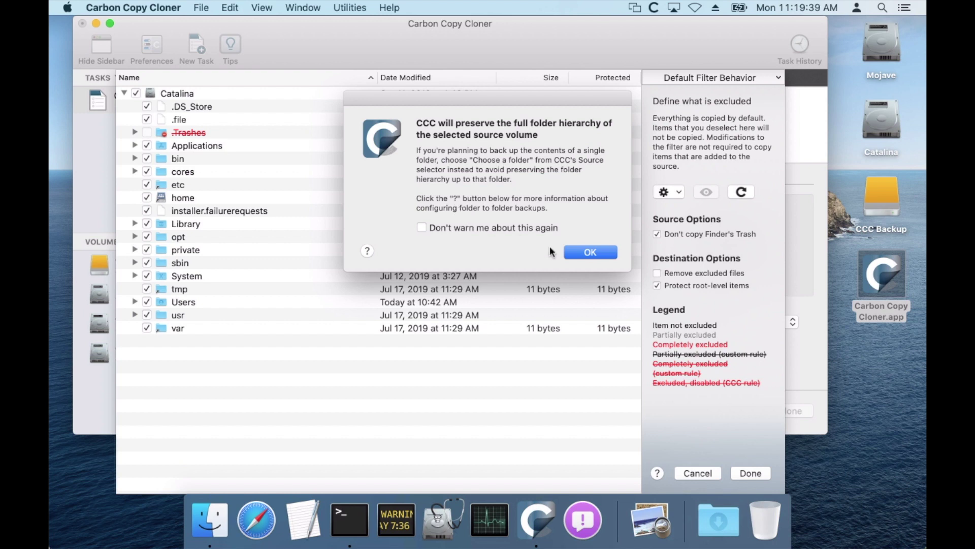
pyautogui.click(588, 256)
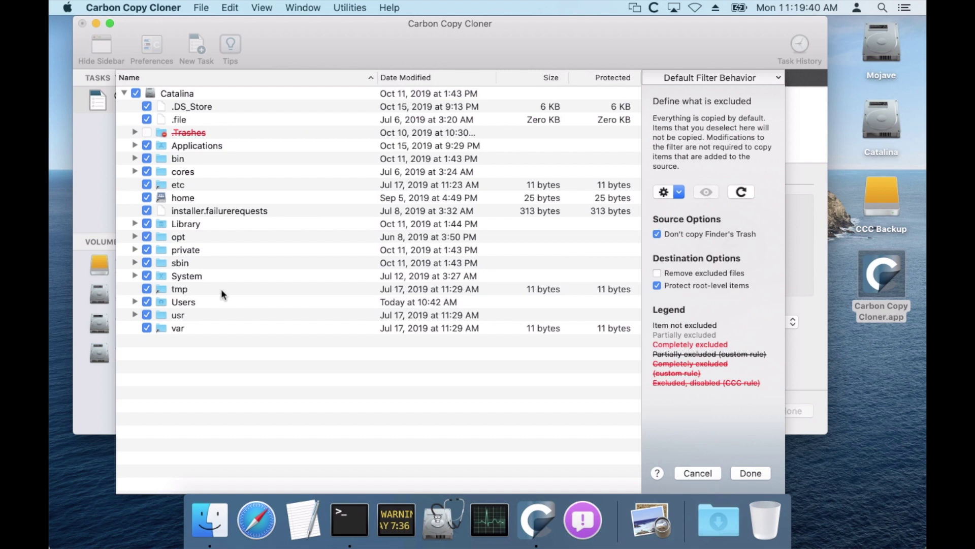
# Filter the copy to only Users > apple > Documents > Work In Progress, with CCC Backup as destination
pyautogui.click(135, 93)
pyautogui.click(135, 302)
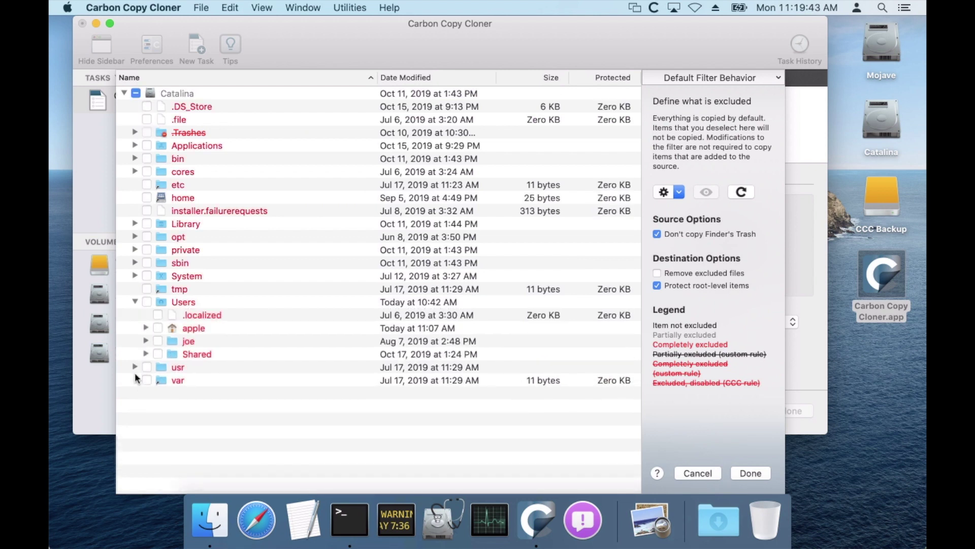
pyautogui.click(146, 327)
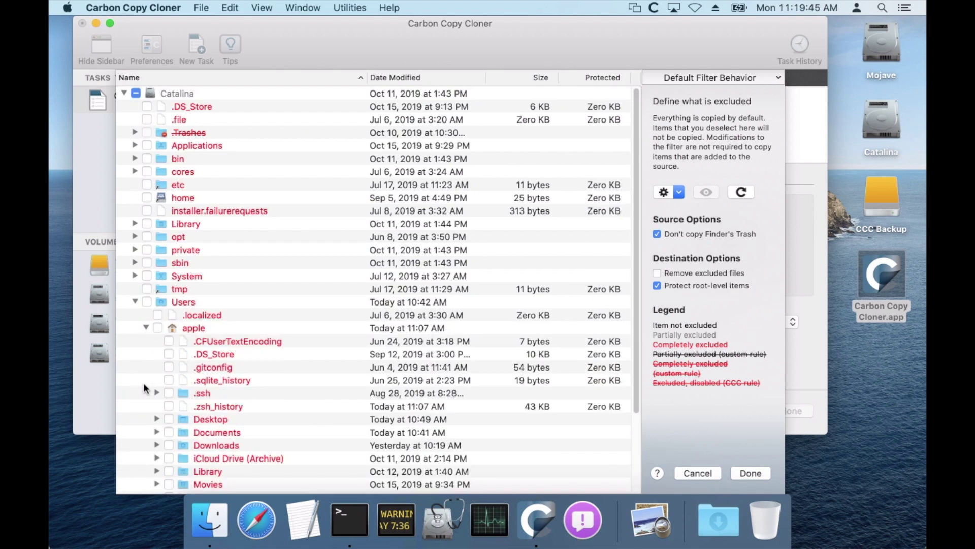
pyautogui.click(158, 432)
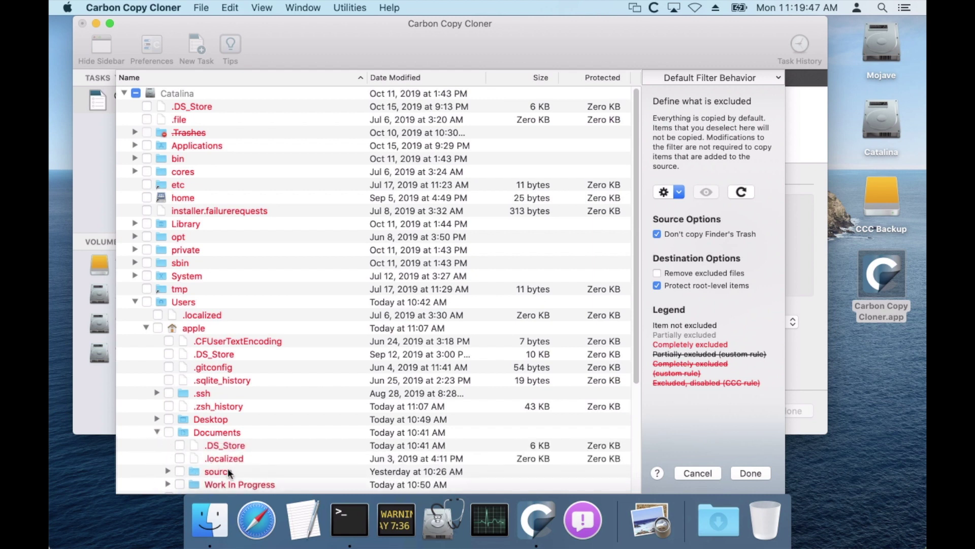
pyautogui.click(180, 484)
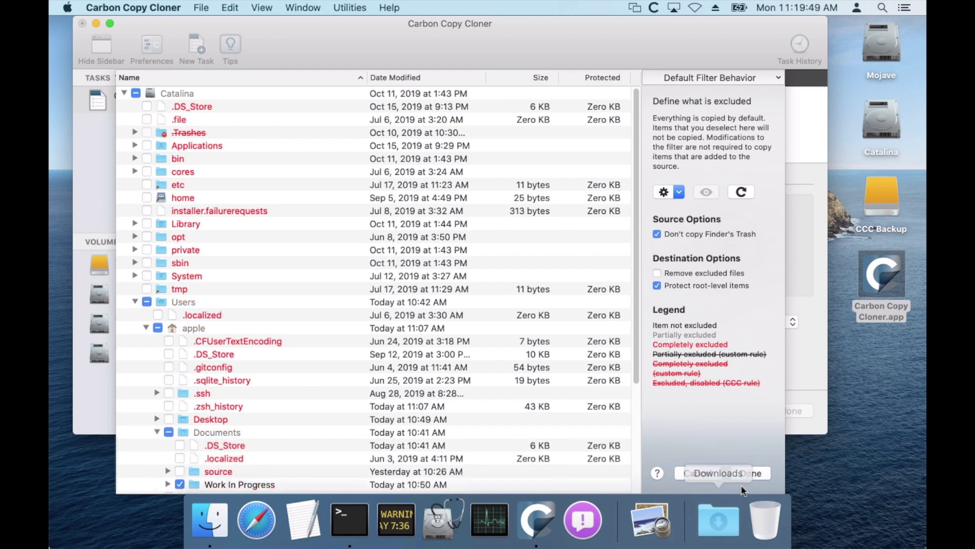
pyautogui.click(749, 474)
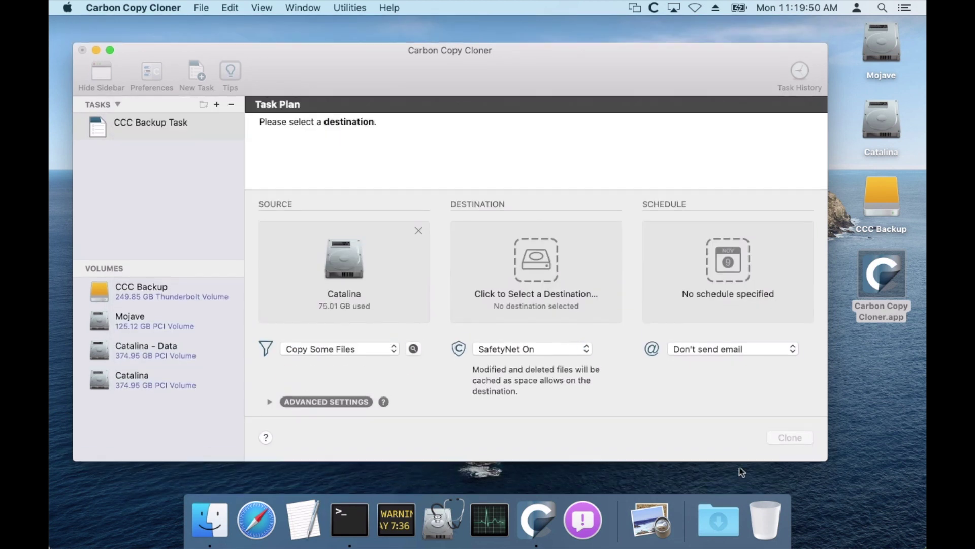
pyautogui.click(545, 263)
pyautogui.click(206, 309)
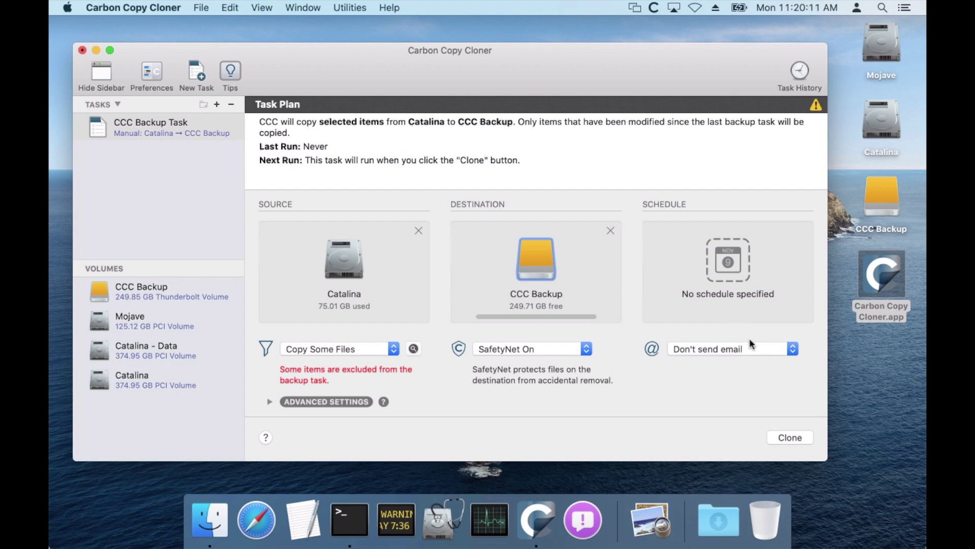
# Start the clone and continue past the system-file concerns warning
pyautogui.click(788, 437)
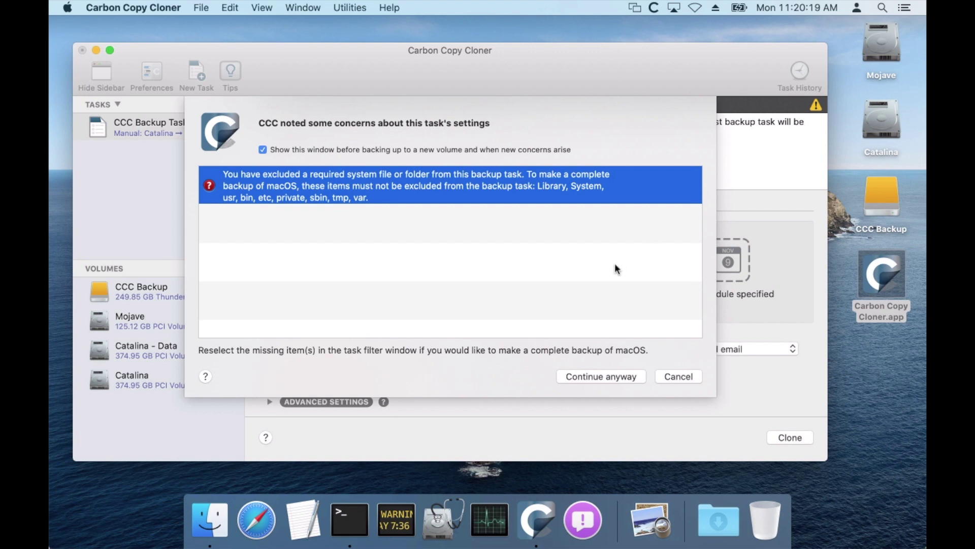
pyautogui.click(626, 377)
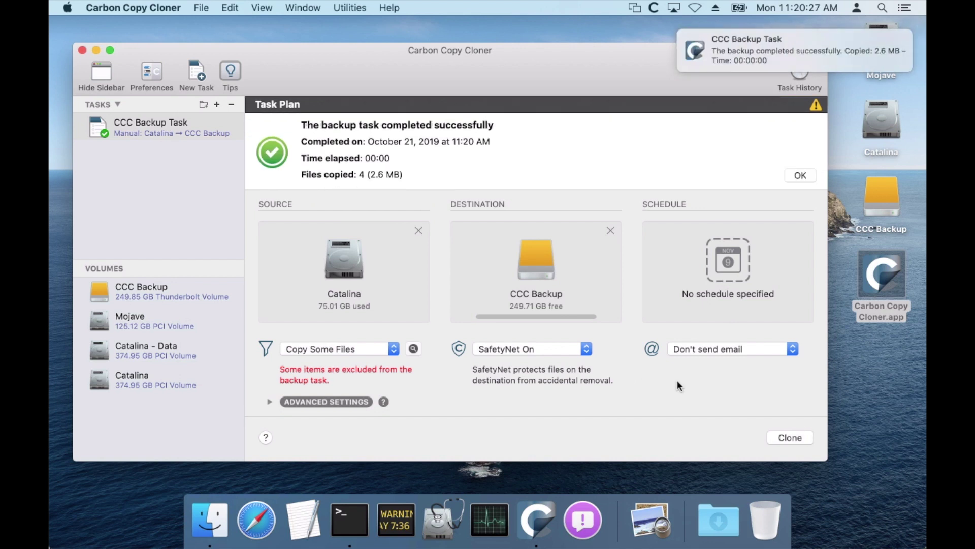
# Open CCC Backup in an enlarged Finder window and browse to Users > apple > Documents > Work In Progress
pyautogui.doubleClick(858, 215)
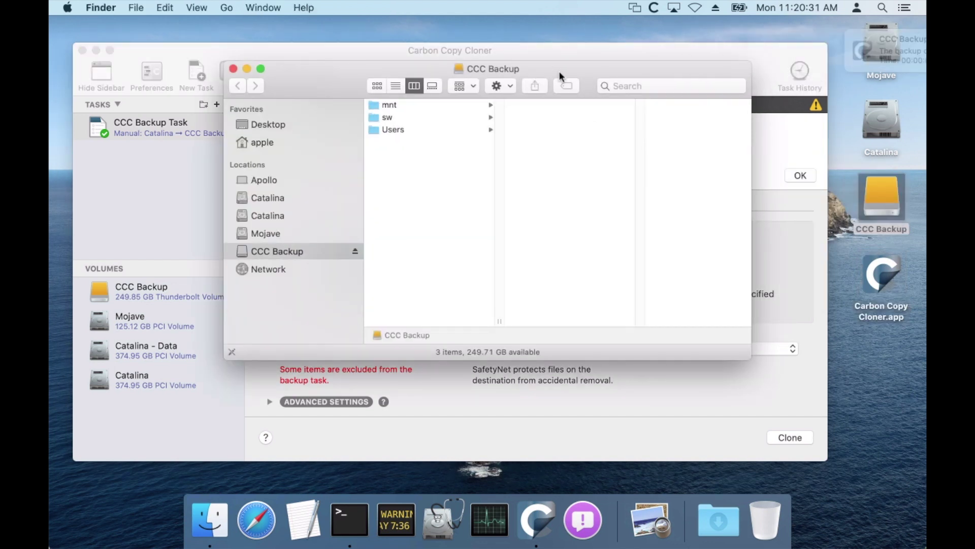
pyautogui.moveTo(558, 71); pyautogui.dragTo(396, 59)
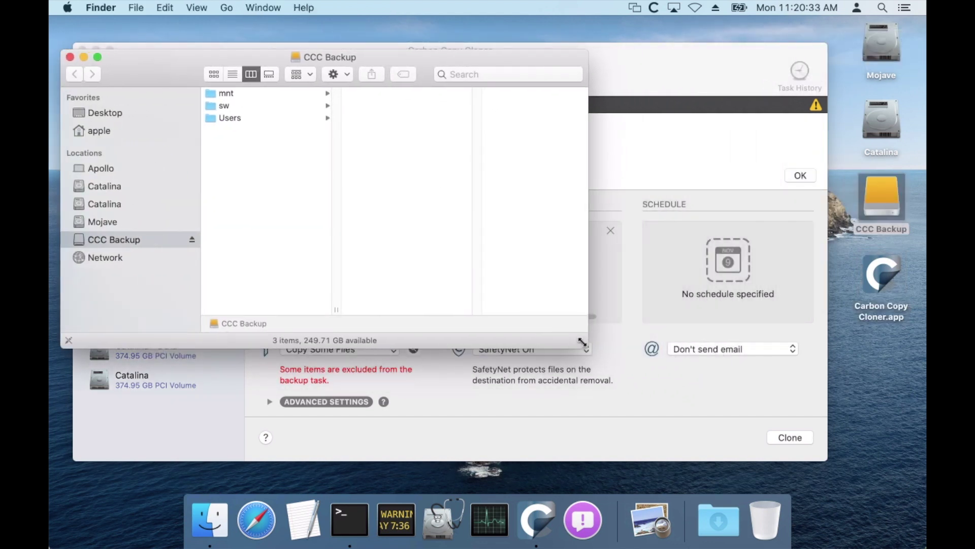
pyautogui.moveTo(583, 344); pyautogui.dragTo(804, 359)
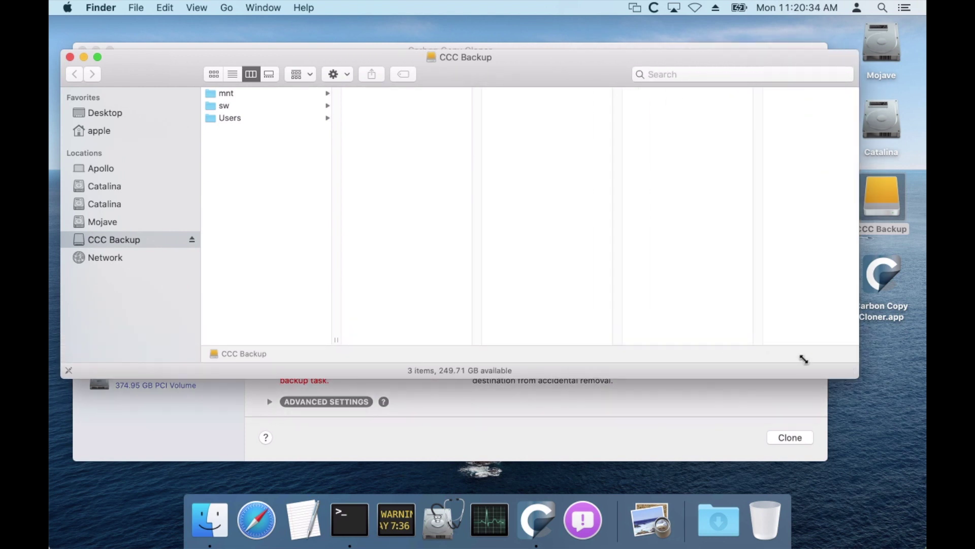
pyautogui.click(235, 118)
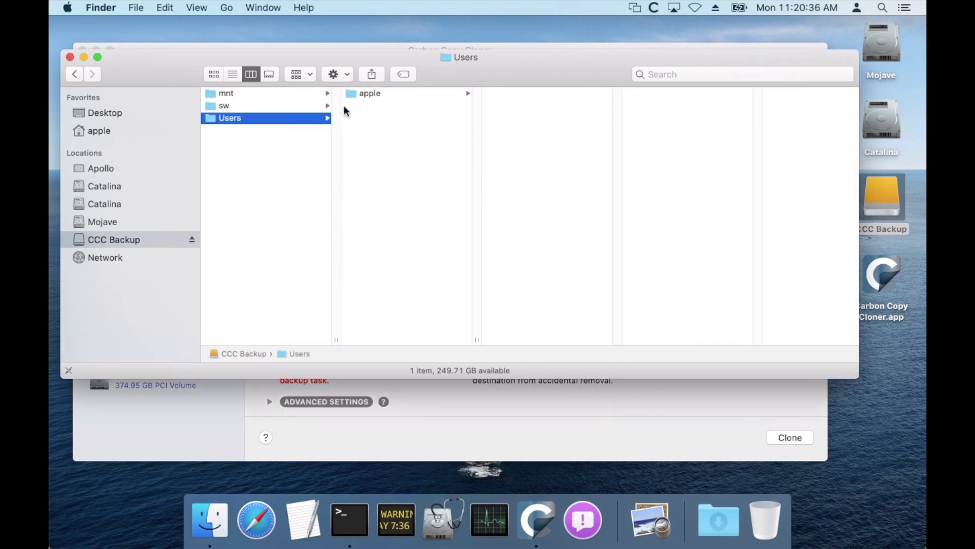
pyautogui.click(377, 93)
pyautogui.click(529, 92)
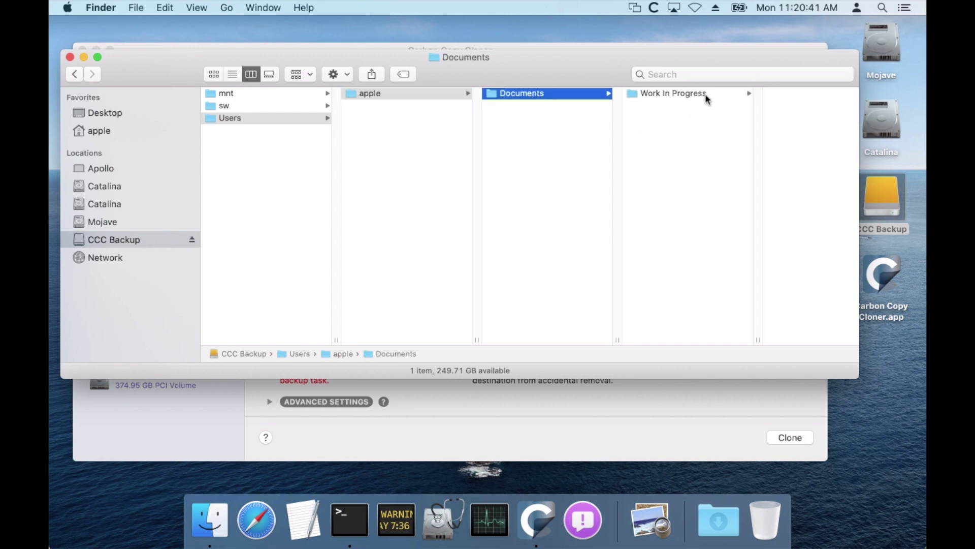
pyautogui.click(705, 94)
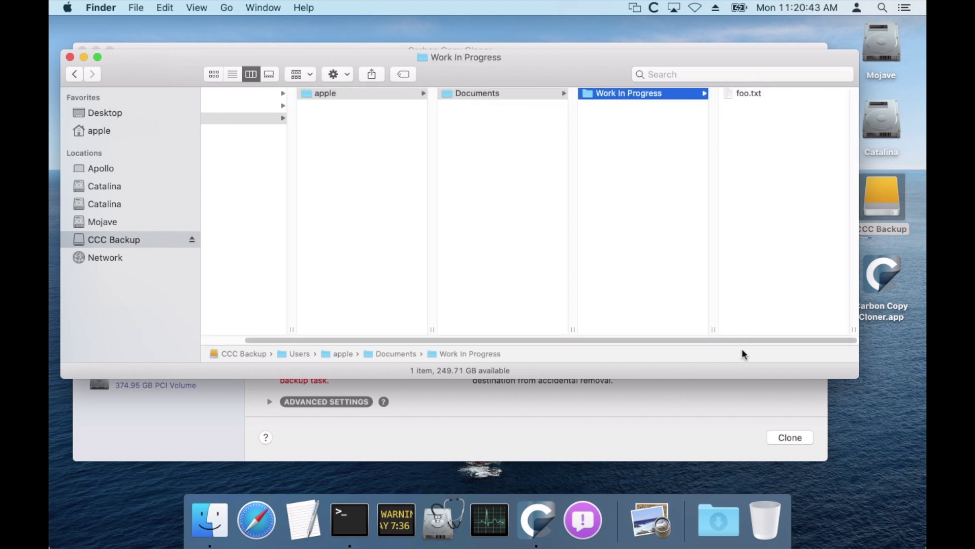
pyautogui.moveTo(749, 341); pyautogui.dragTo(679, 341)
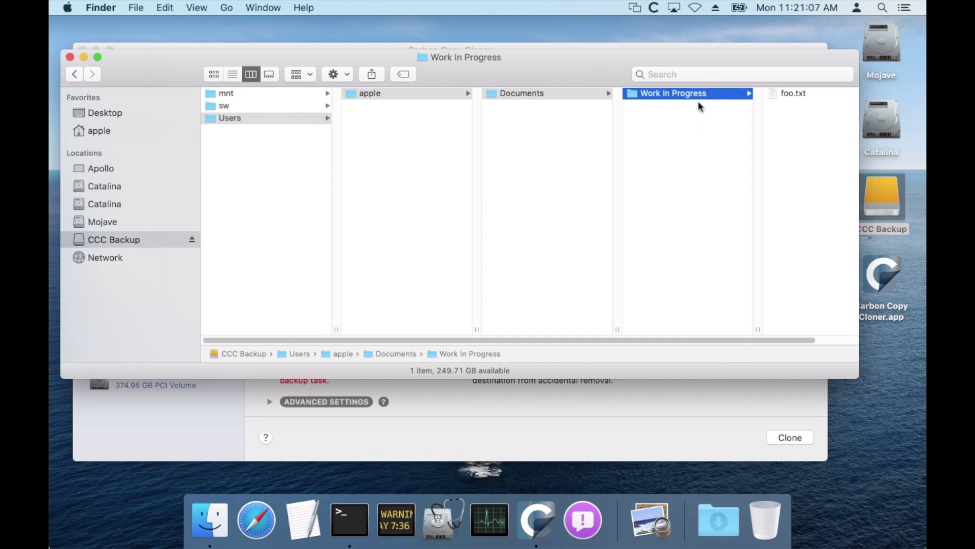
# Move Work In Progress to the CCC Backup root, authenticating with the administrator password
pyautogui.moveTo(697, 94); pyautogui.dragTo(275, 203)
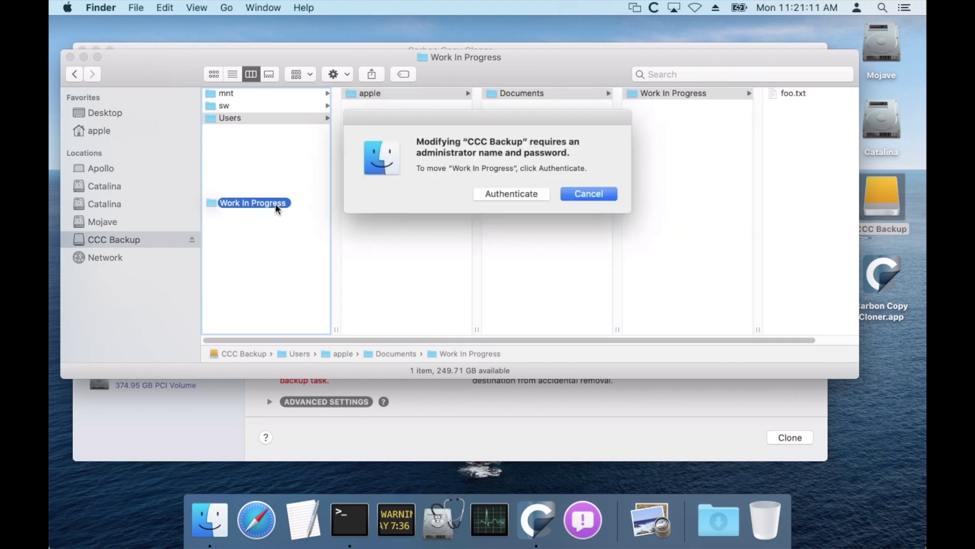
pyautogui.click(532, 192)
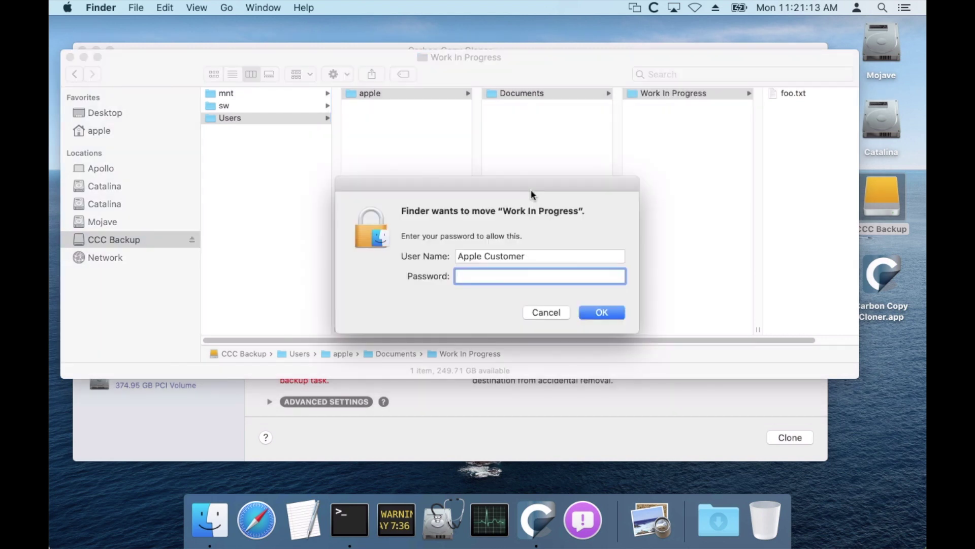
pyautogui.write('••••••••')
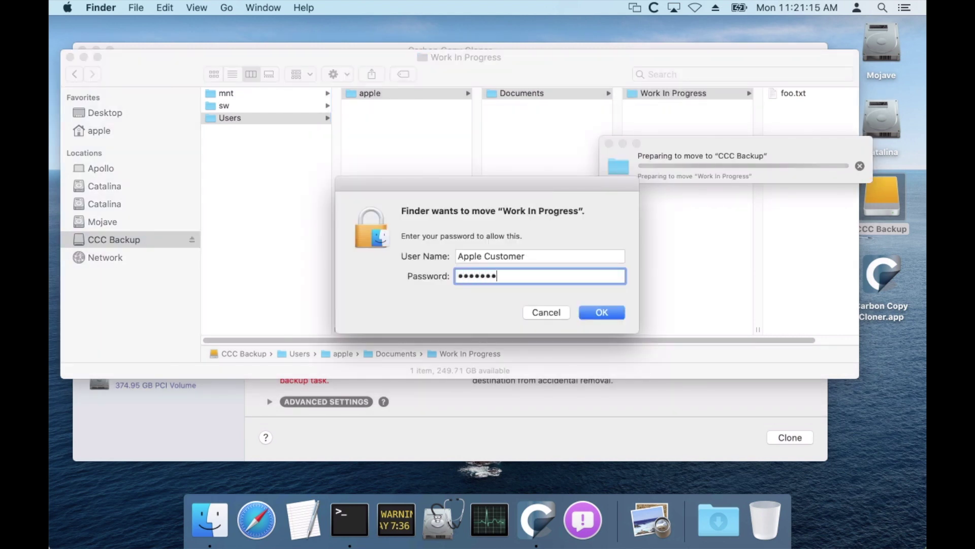
pyautogui.press('Return')
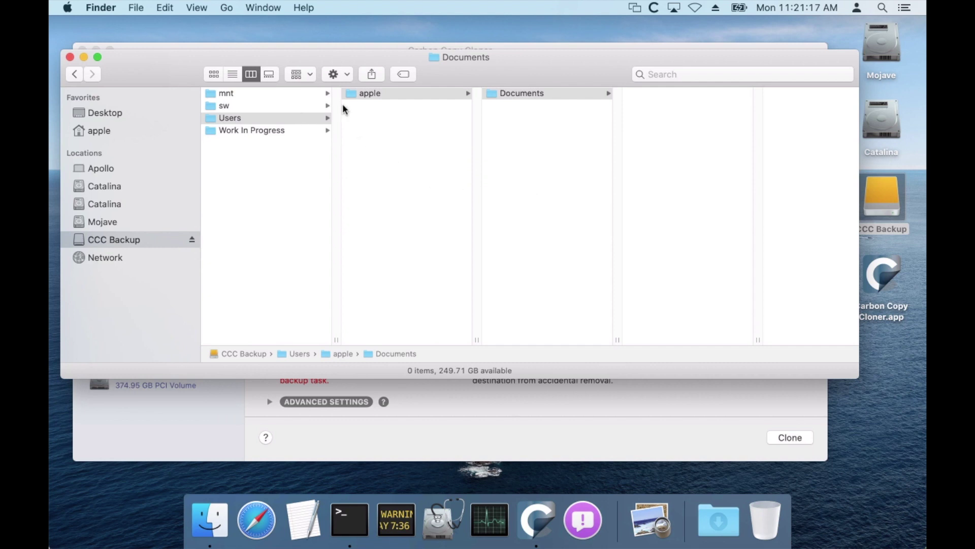
# Trash the mnt, sw and Users folders on CCC Backup, authenticating with the administrator password
pyautogui.click(279, 119)
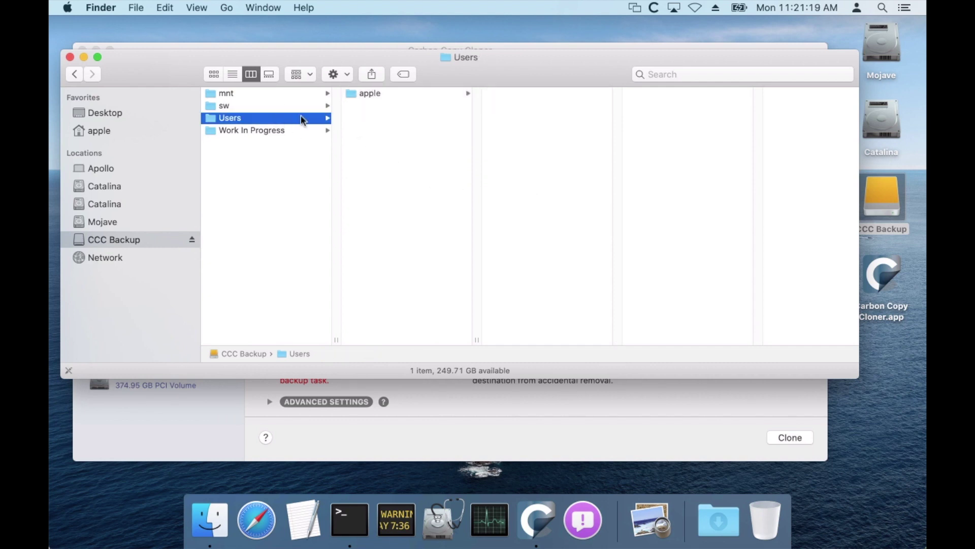
pyautogui.keyDown('shift'); pyautogui.click(296, 93); pyautogui.keyUp('shift')
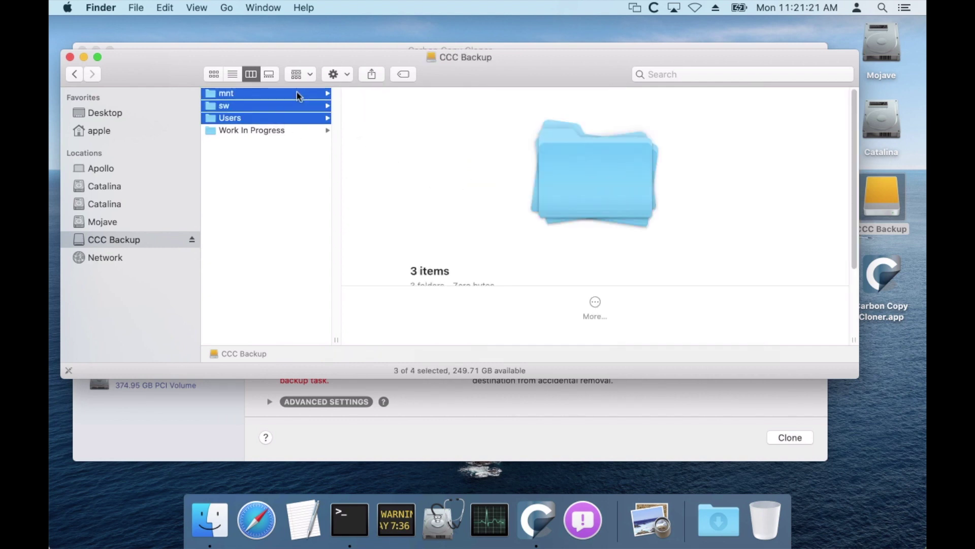
pyautogui.press('super+BackSpace')
pyautogui.write('••••••')
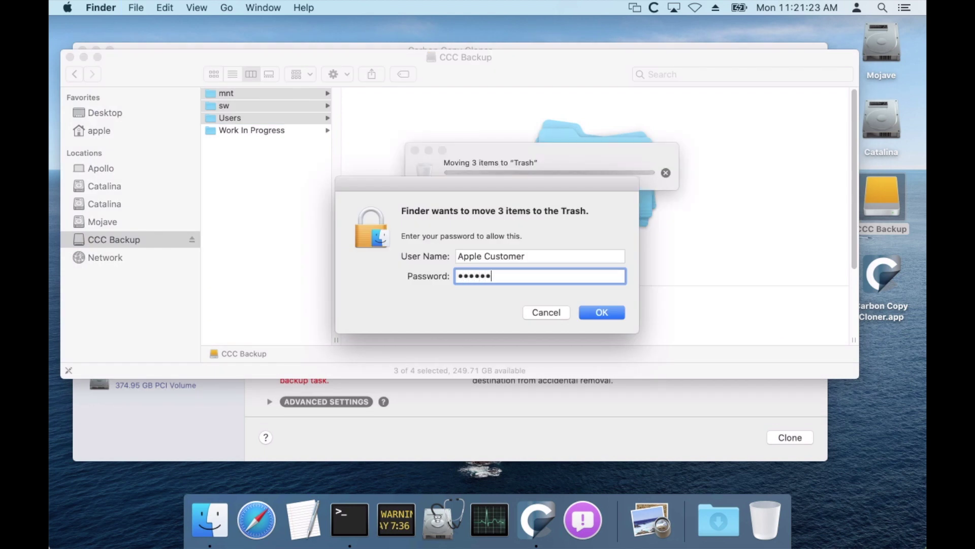
pyautogui.write('••')
pyautogui.press('Return')
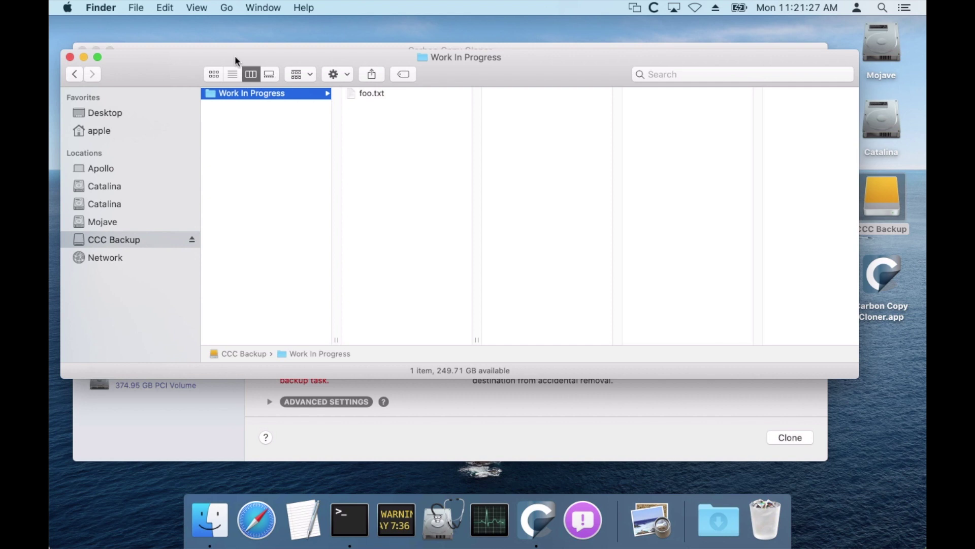
pyautogui.moveTo(234, 56); pyautogui.dragTo(583, 343)
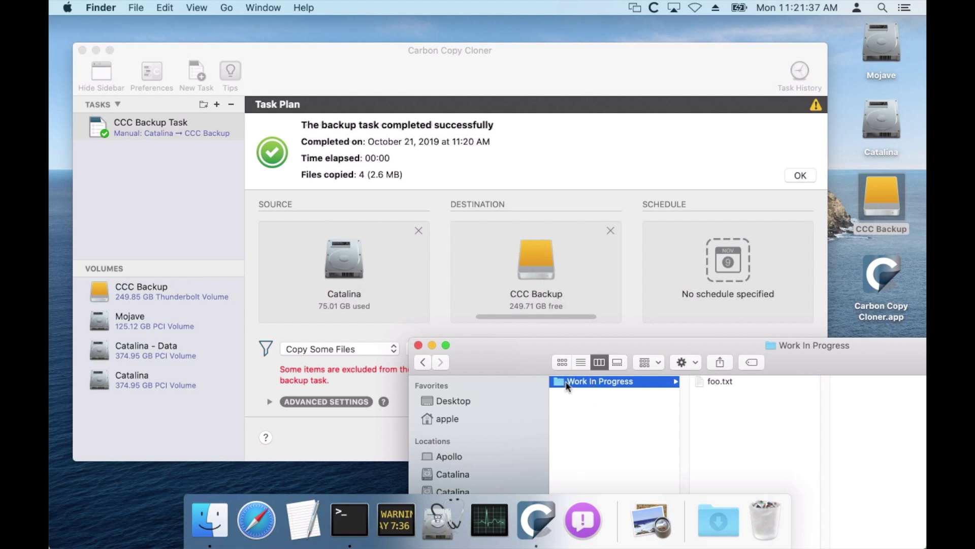
# Set CCC Backup's Work In Progress as destination and Documents > Work In Progress as source
pyautogui.moveTo(567, 386); pyautogui.dragTo(536, 258)
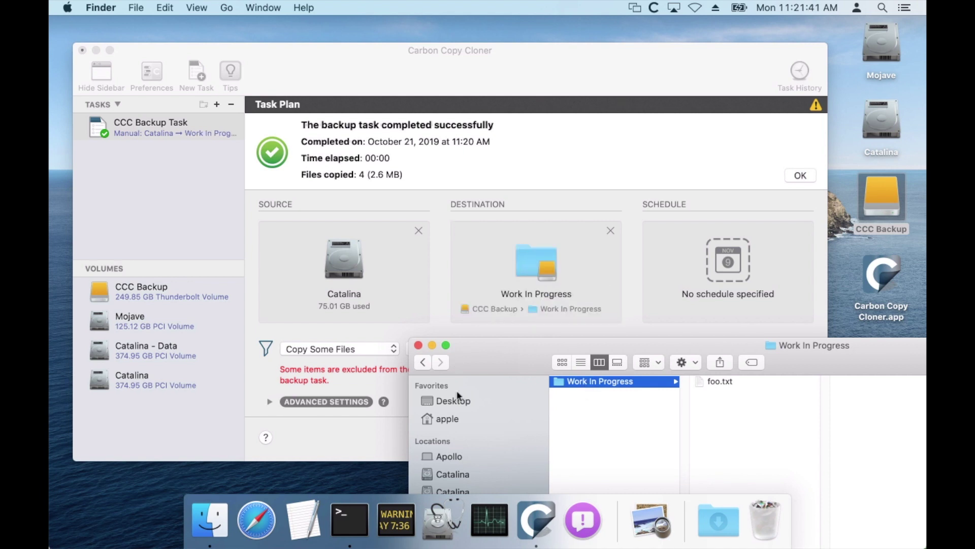
pyautogui.click(449, 418)
pyautogui.click(591, 394)
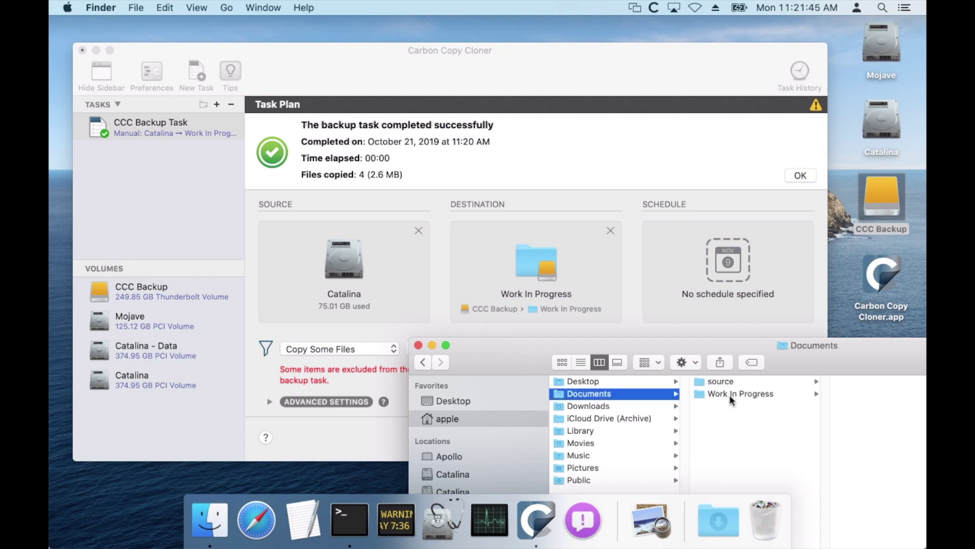
pyautogui.moveTo(730, 395); pyautogui.dragTo(325, 251)
pyautogui.click(418, 345)
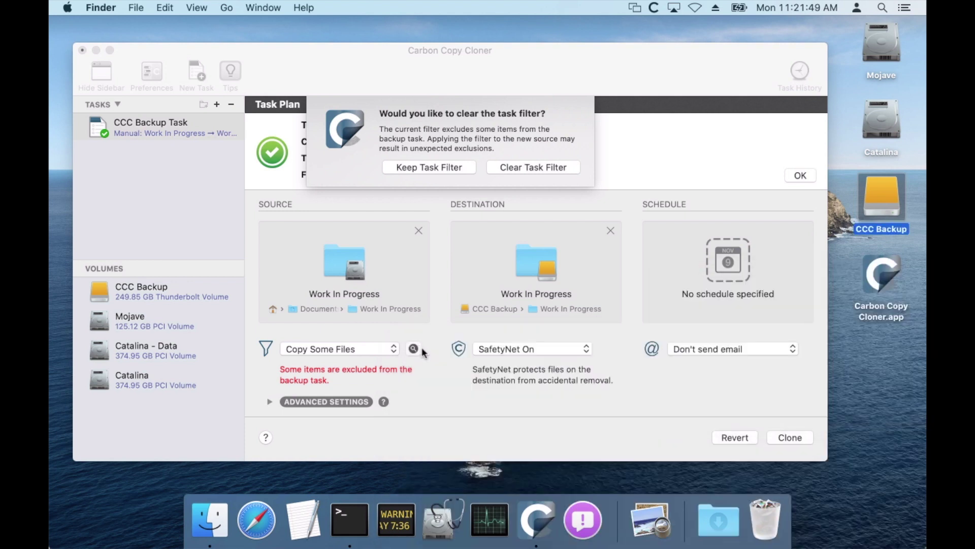
# Clear the task filter so all files are copied, then run the clone
pyautogui.click(506, 88)
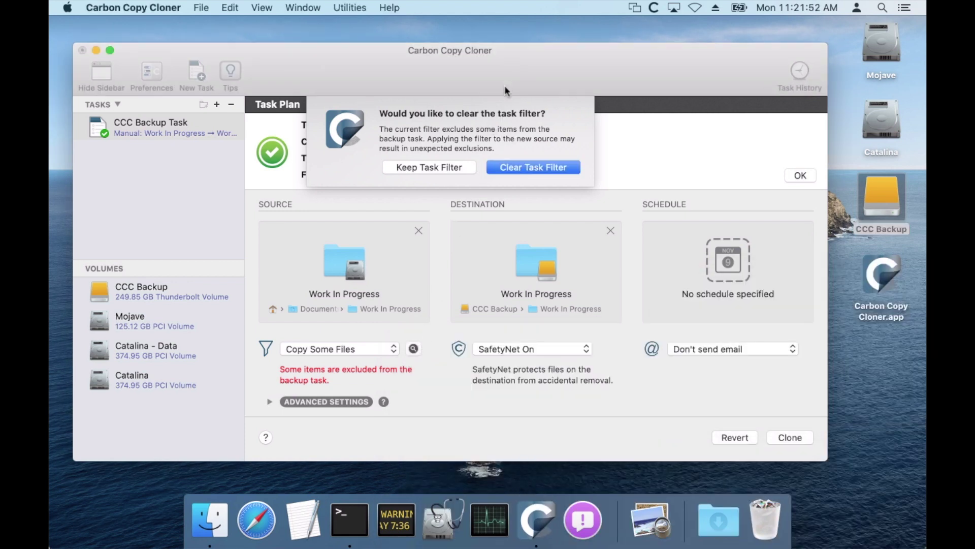
pyautogui.click(540, 167)
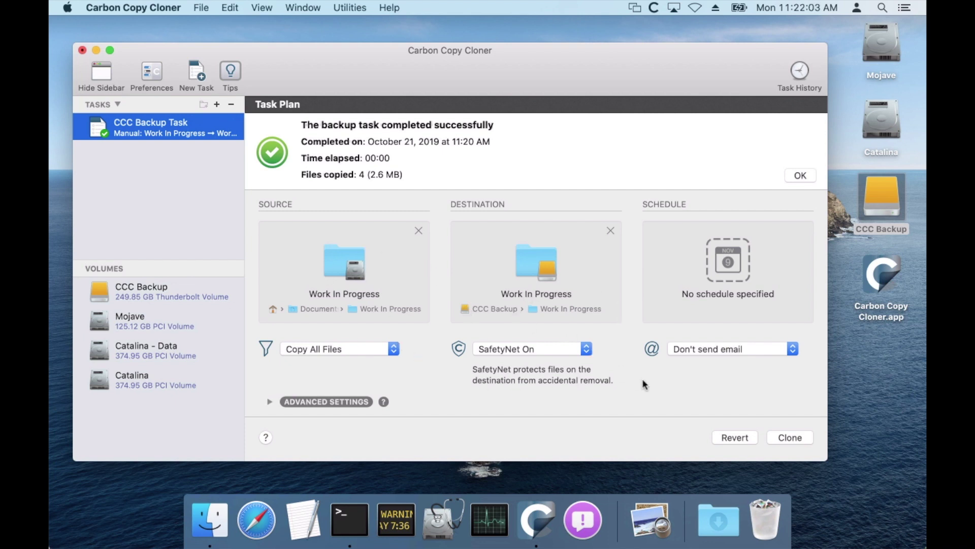
pyautogui.click(790, 437)
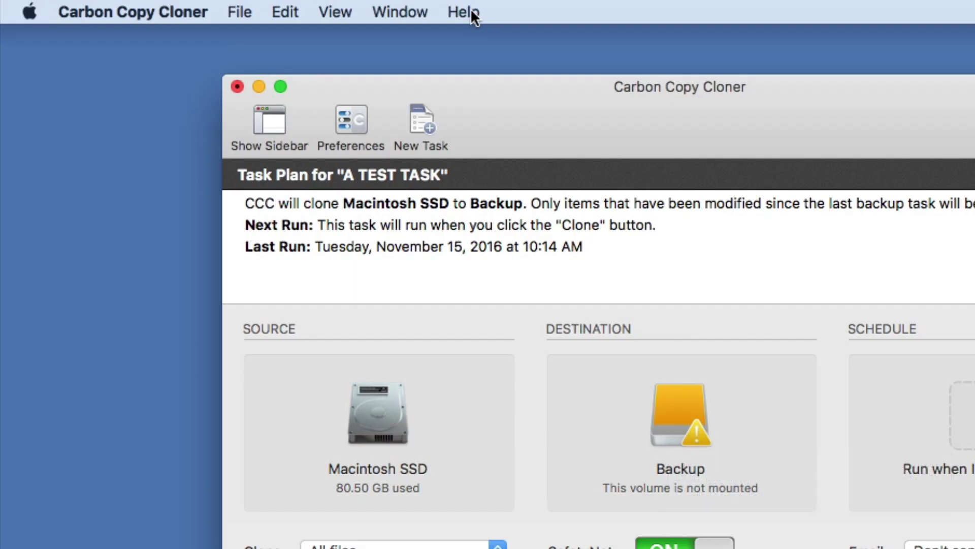
# Search Carbon Copy Cloner Help for 'recovery hd', then open the Ask a Question About CCC form
pyautogui.click(470, 10)
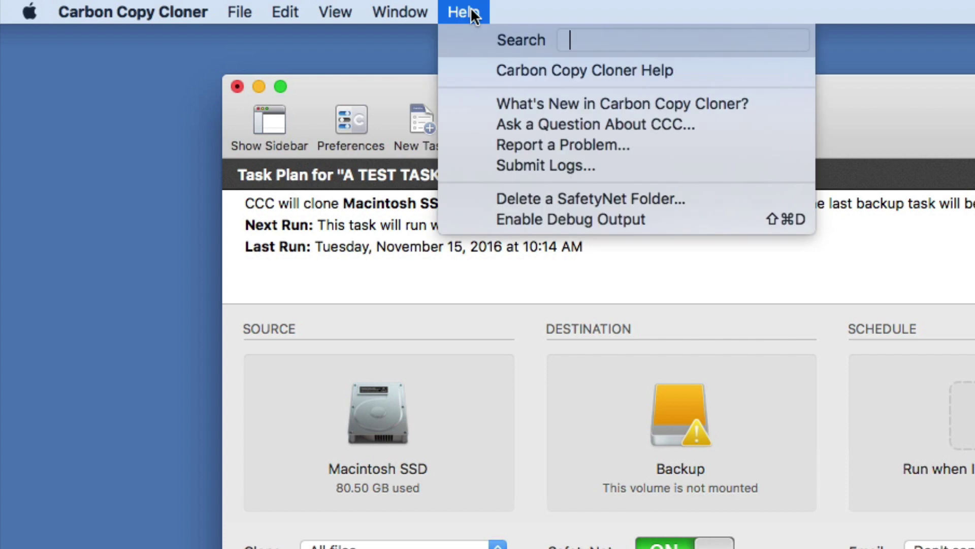
pyautogui.click(493, 73)
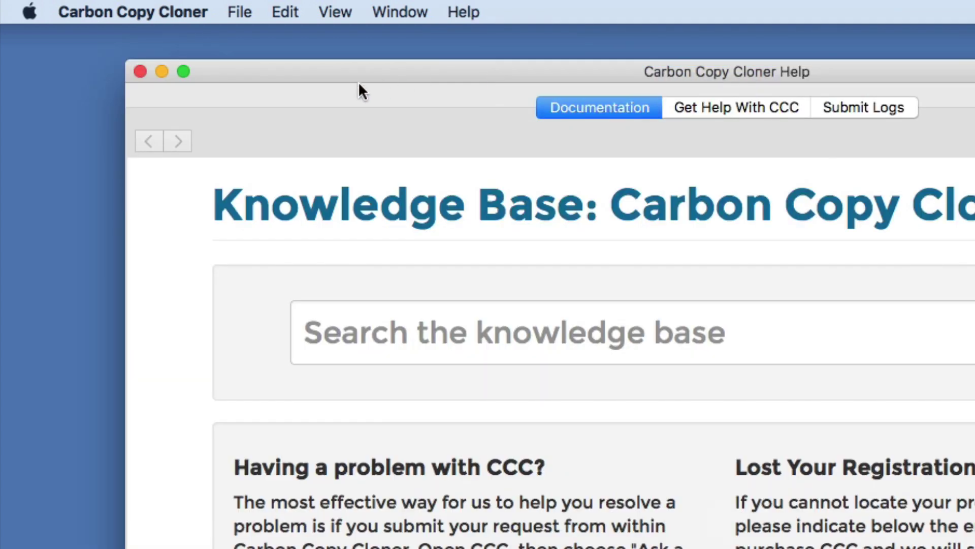
pyautogui.click(424, 321)
pyautogui.write('rec')
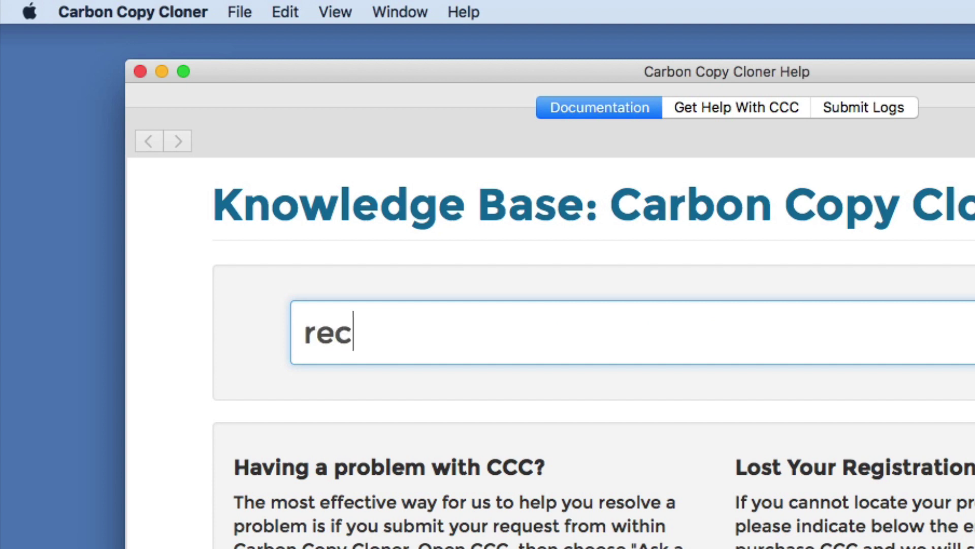
pyautogui.write('overy hd')
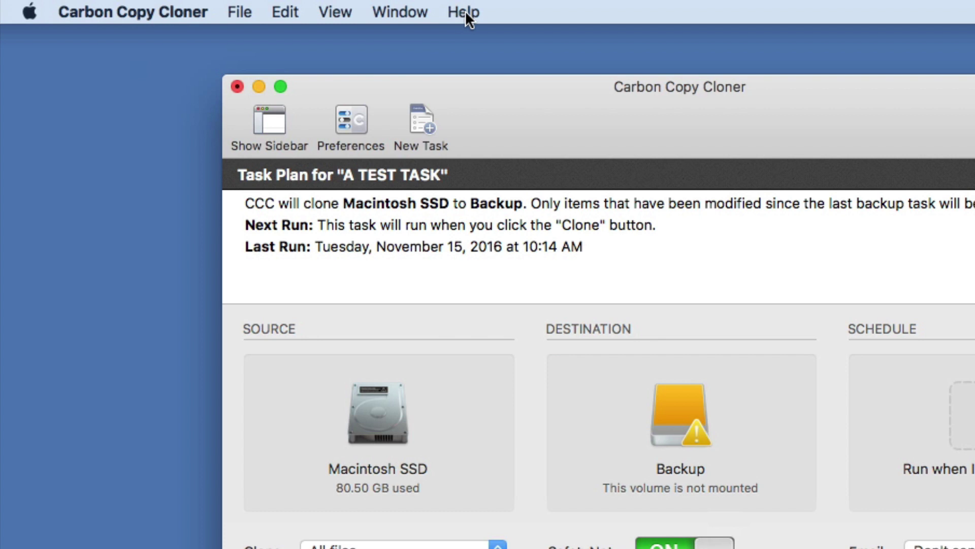
pyautogui.click(464, 11)
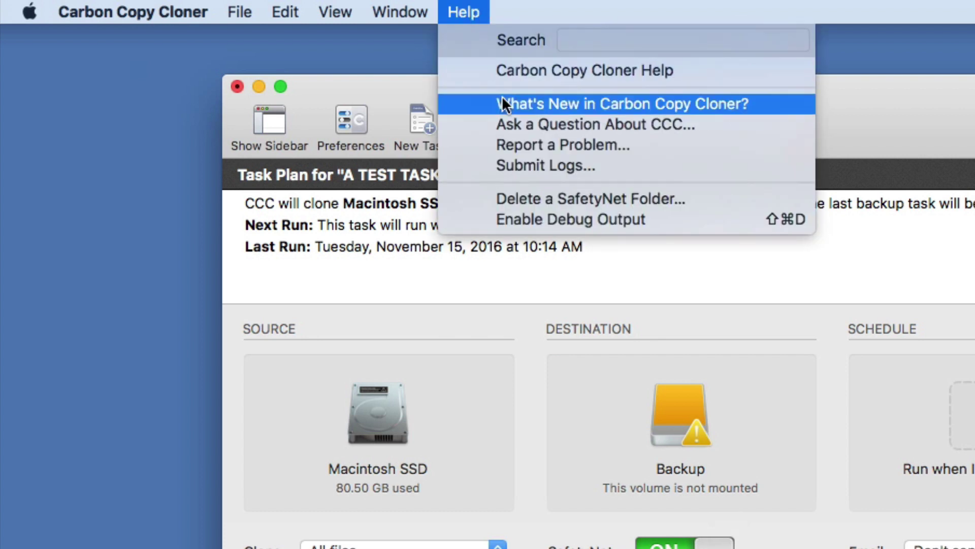
pyautogui.click(511, 120)
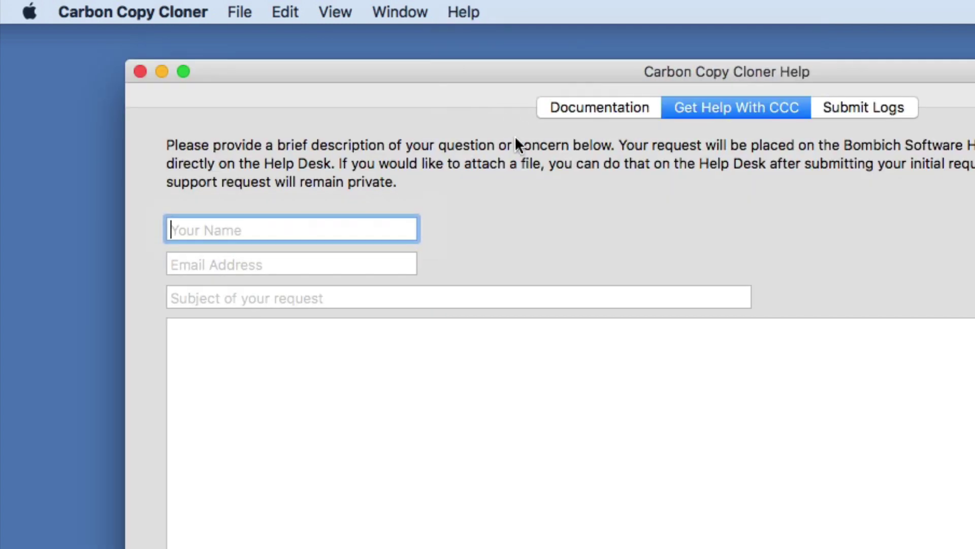